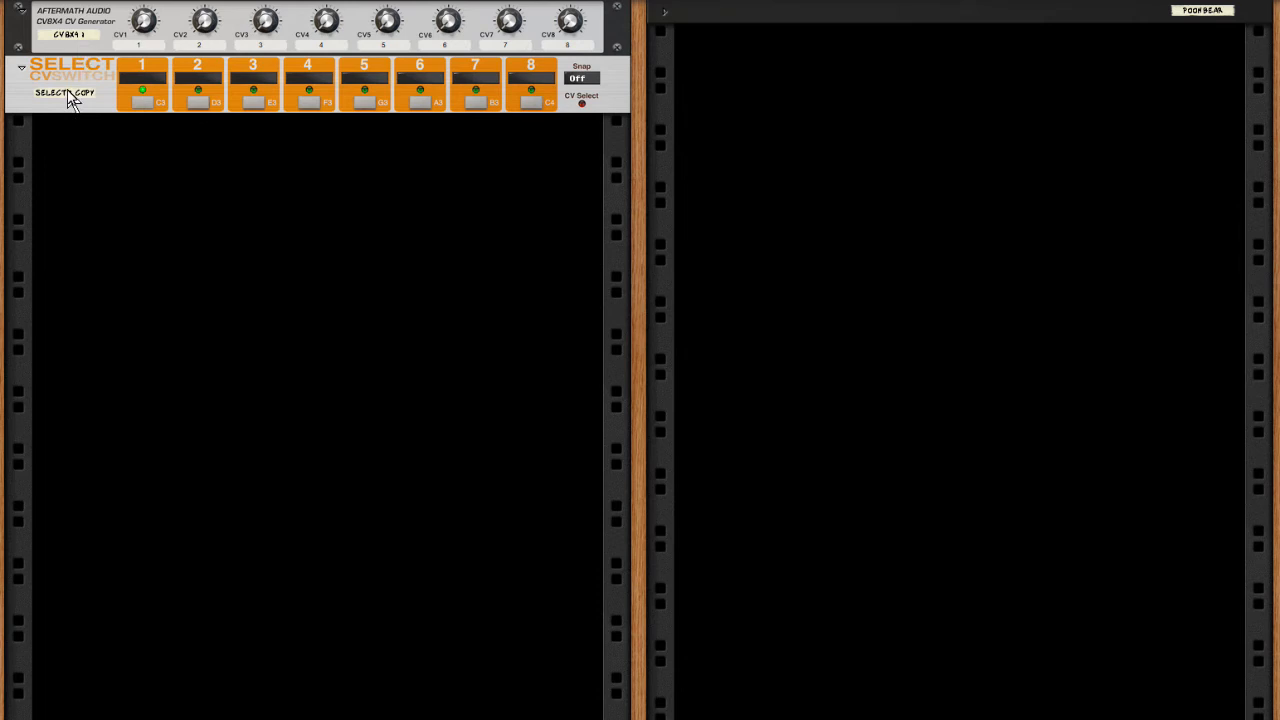
- Create a Combinator below the Select CV switch and add a SubTractor Analog Synthesizer inside it
key("Tab")
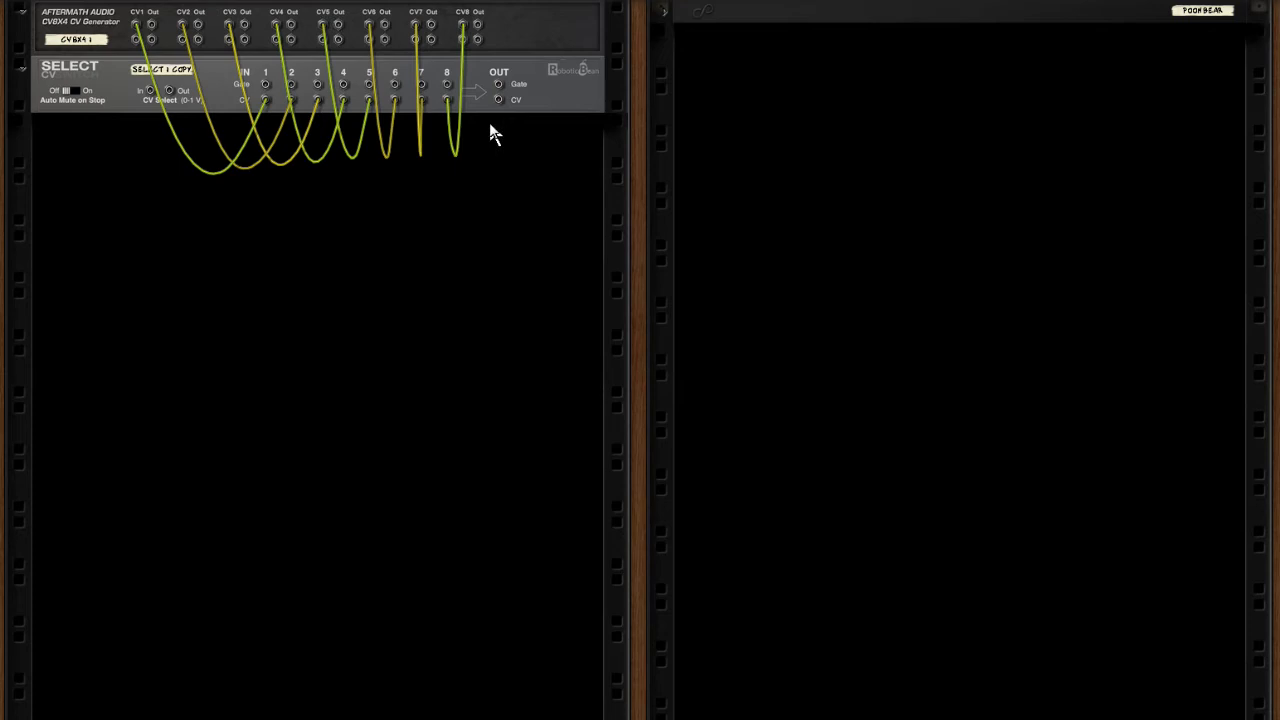
right_click(362, 252)
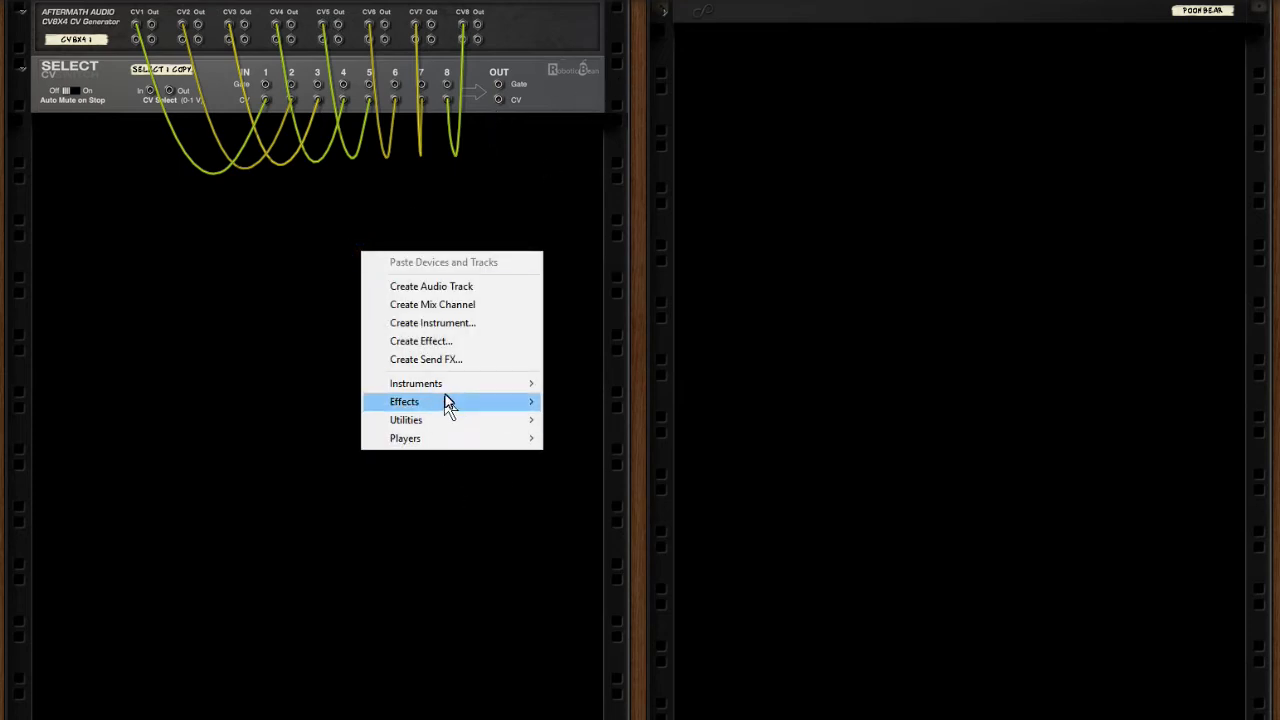
mouse_move(443, 420)
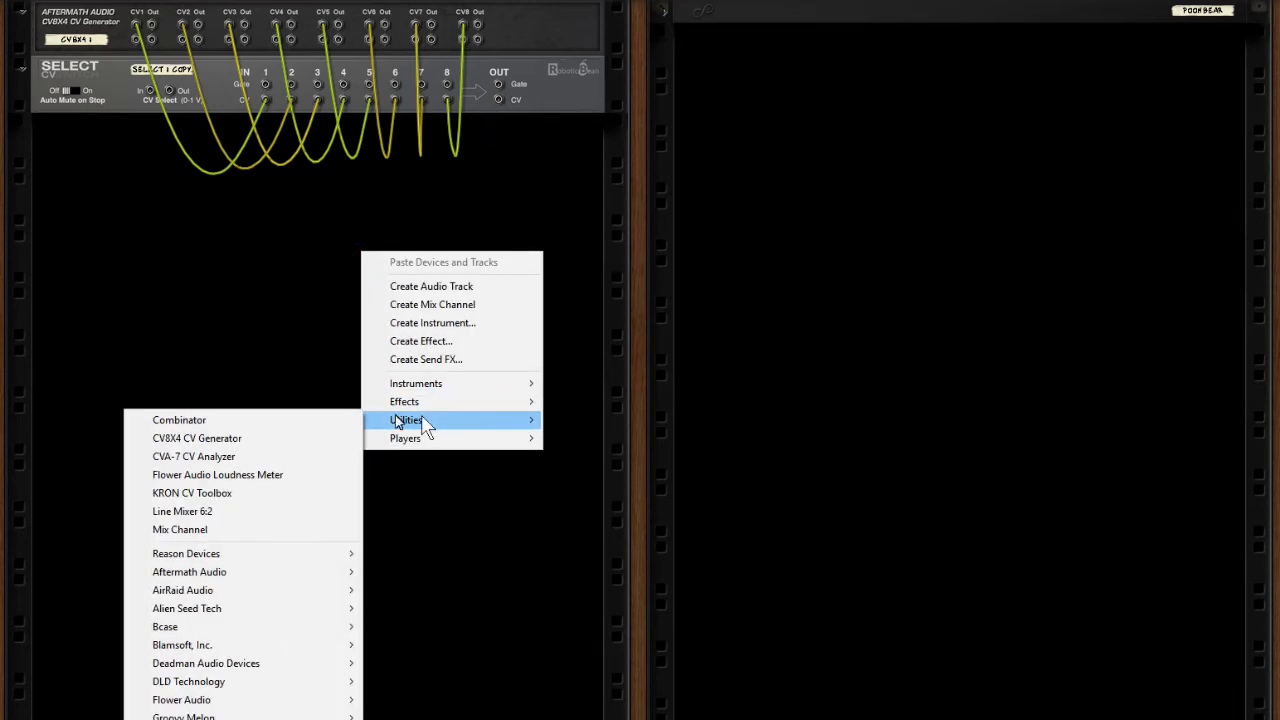
left_click(309, 422)
right_click(340, 270)
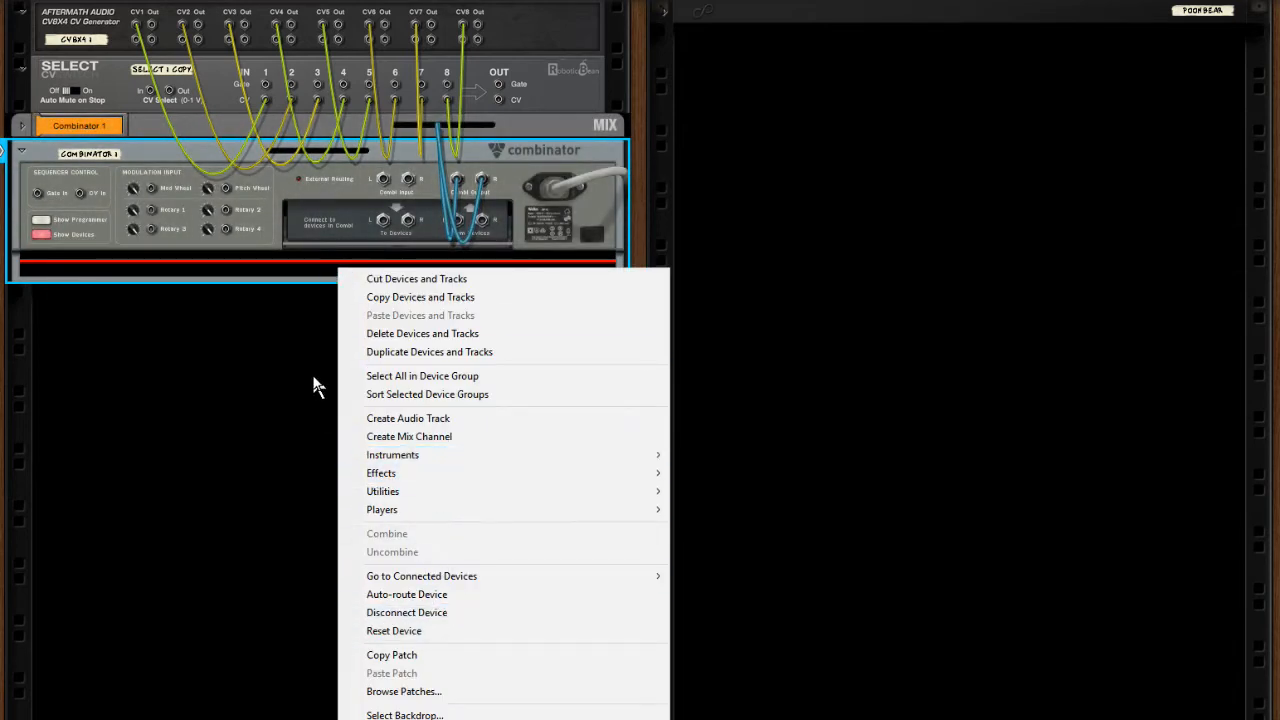
mouse_move(414, 458)
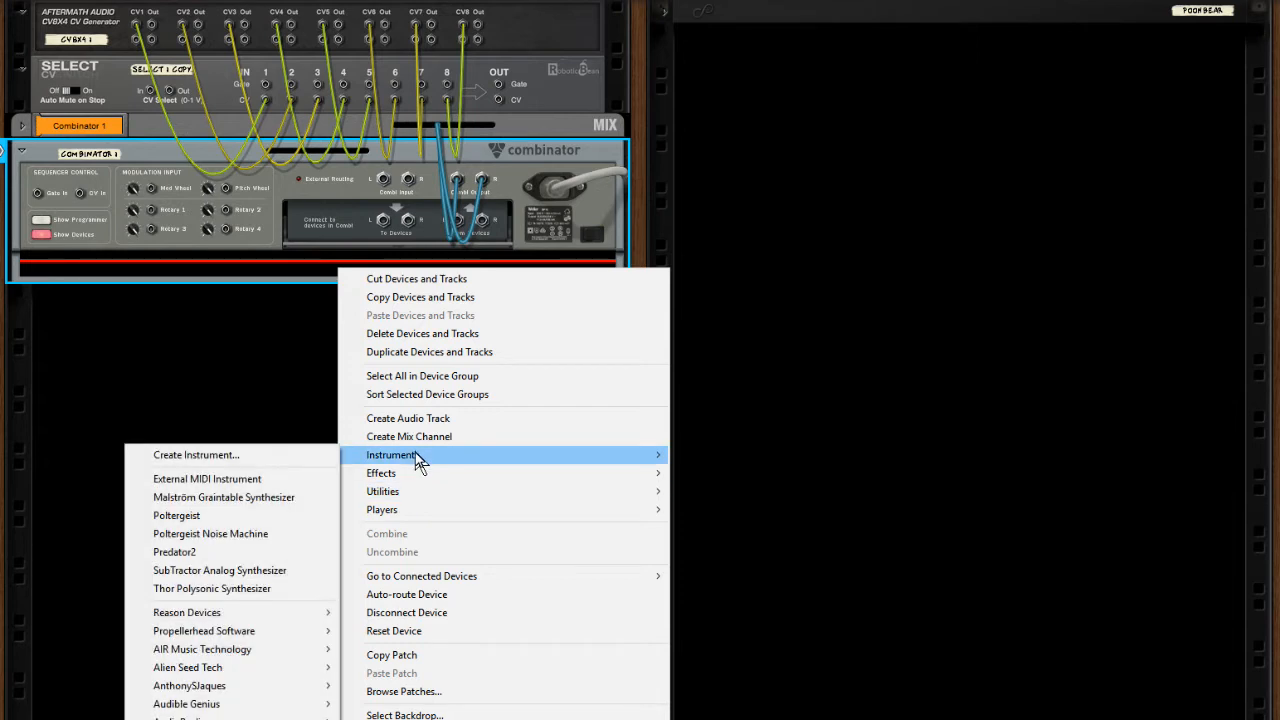
left_click(220, 571)
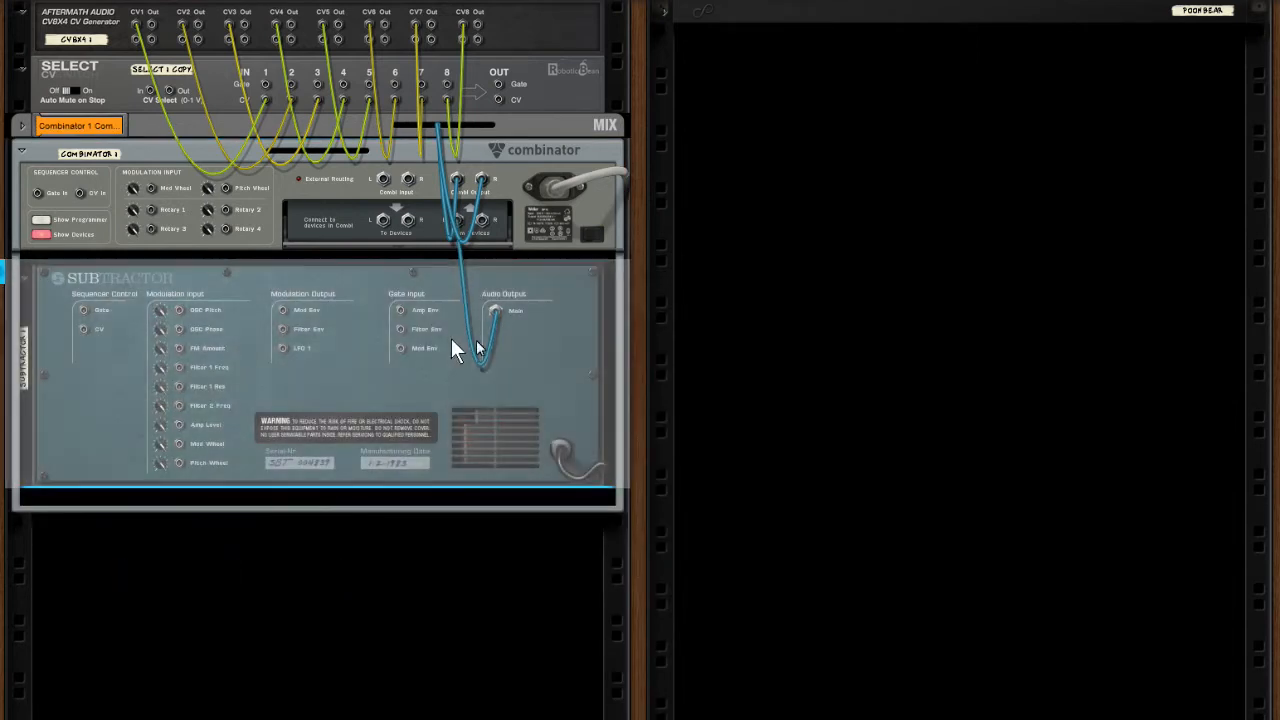
- Show the Combinator's programmer, cable Select's CV output to programmer CV 1, and set that input to unipolar
left_click(41, 220)
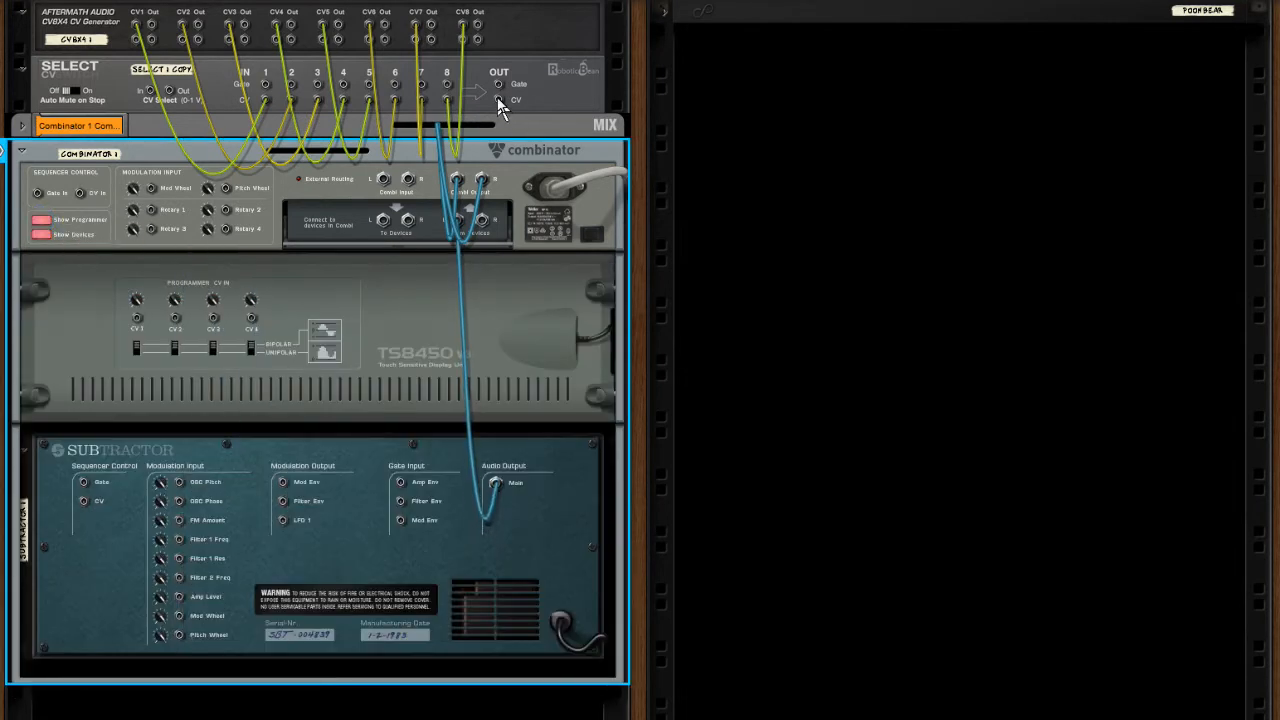
left_click_drag(498, 99, 137, 320)
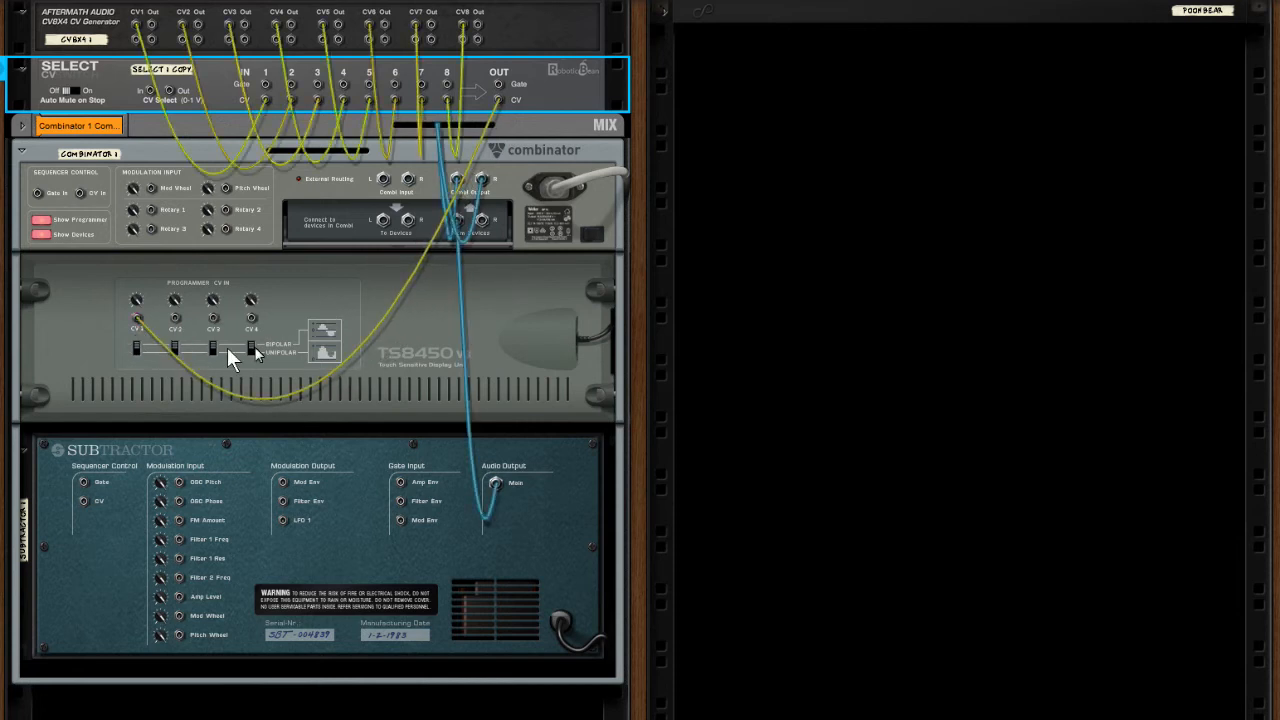
left_click(137, 359)
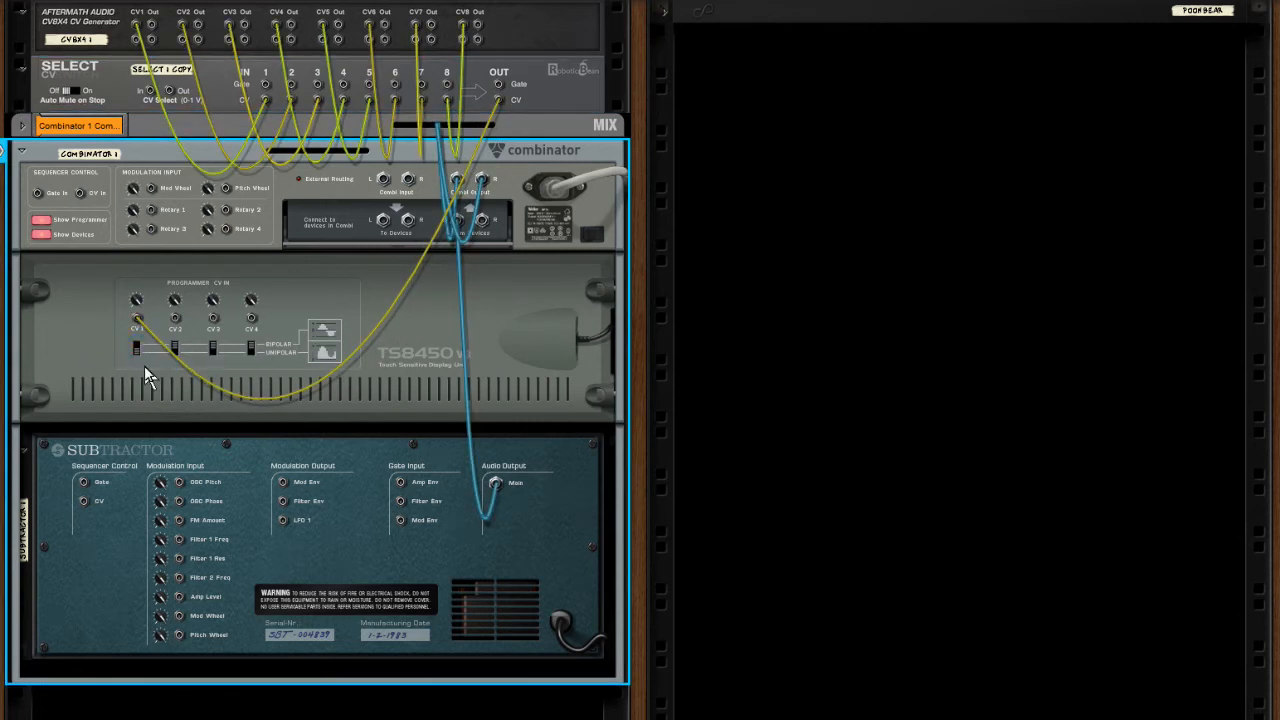
- In the Combinator's modulation routing for SubTractor 1, assign CV Input 1 as a source targeting LFO1 Rate
key("Tab")
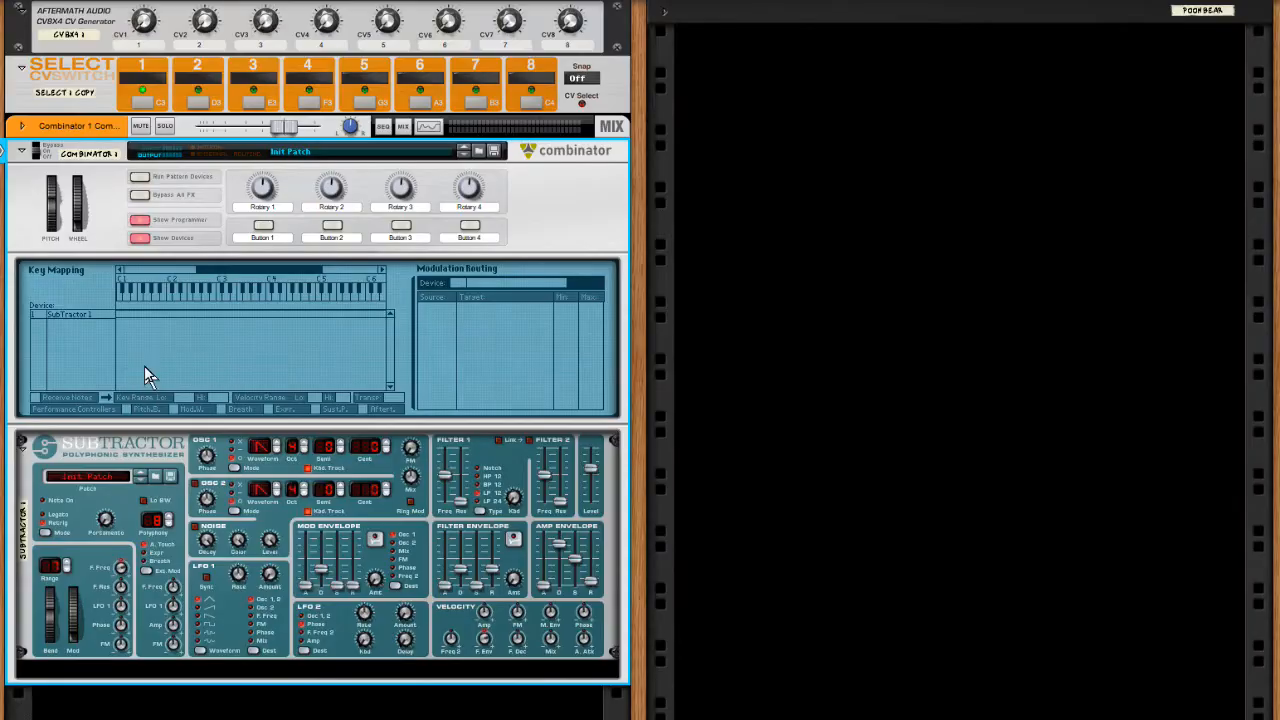
left_click(92, 318)
left_click(452, 308)
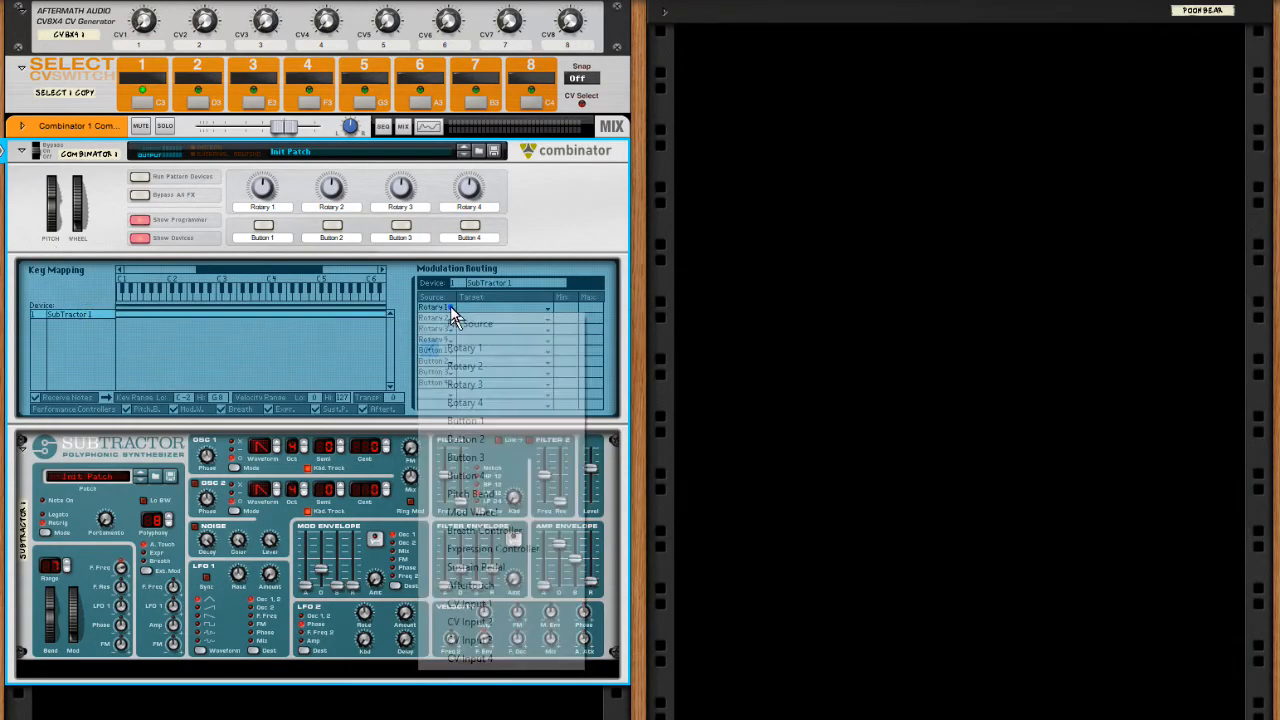
left_click(480, 604)
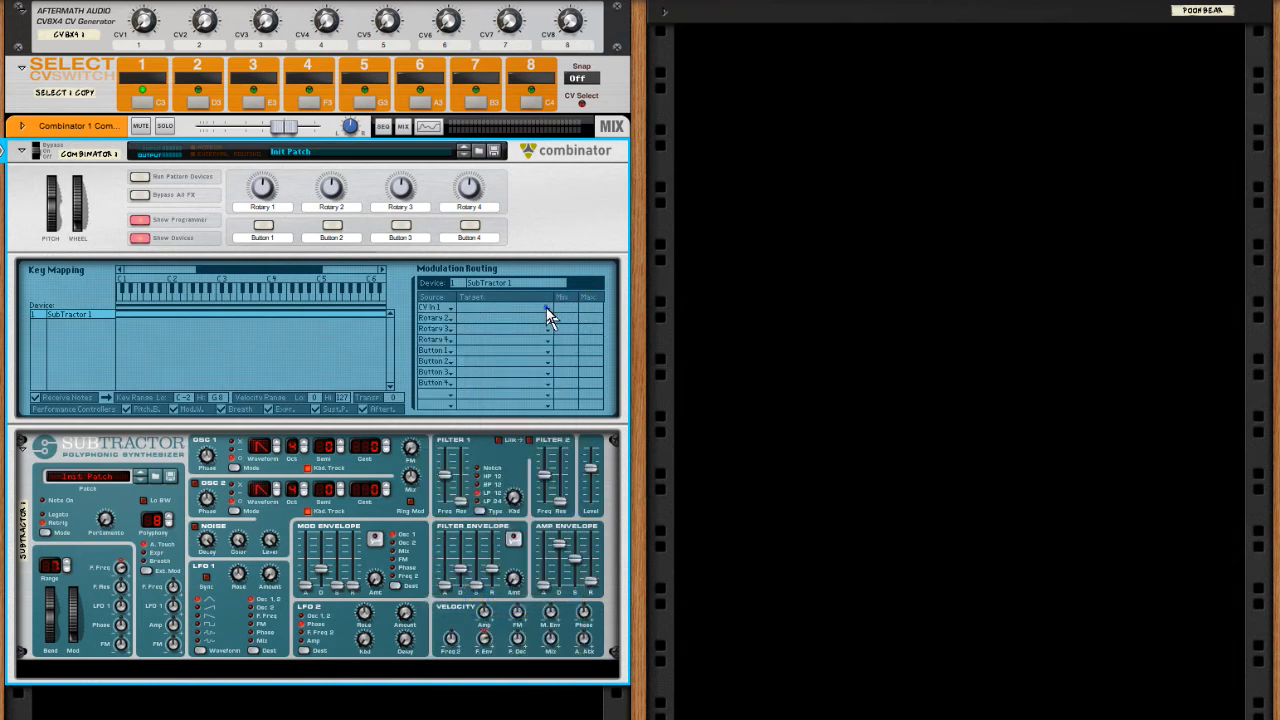
left_click(546, 308)
mouse_move(527, 423)
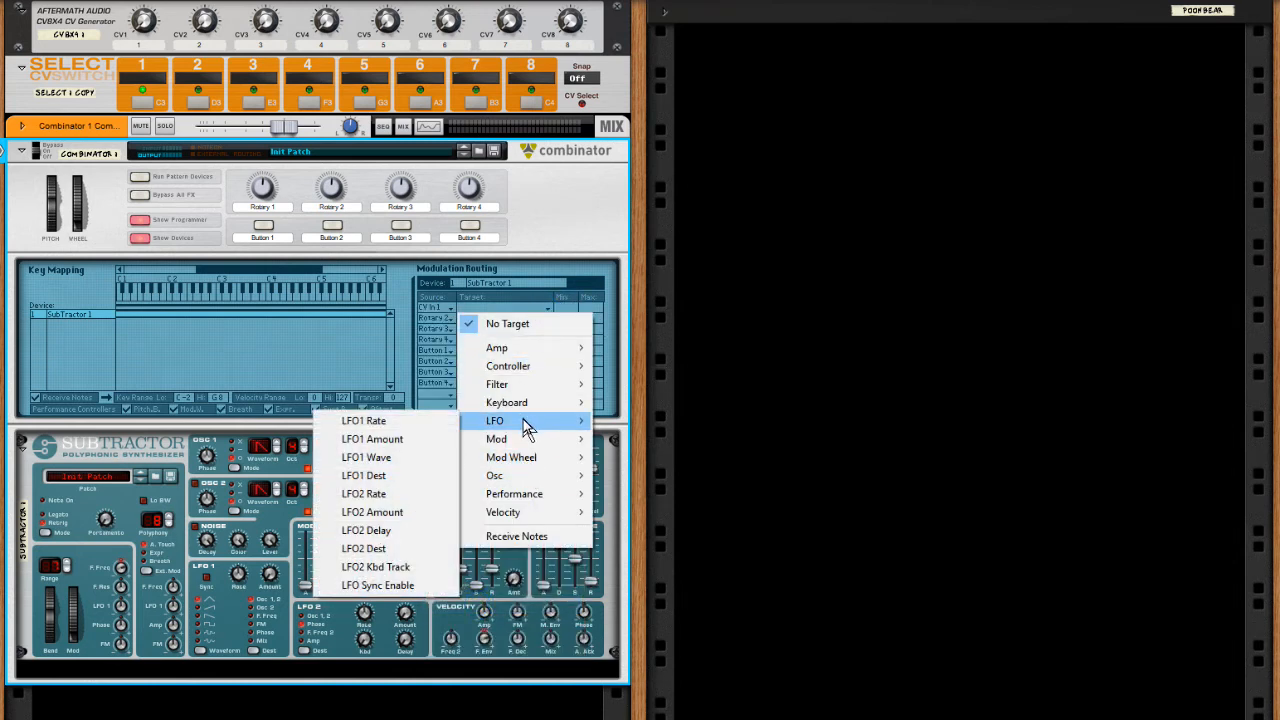
left_click(395, 424)
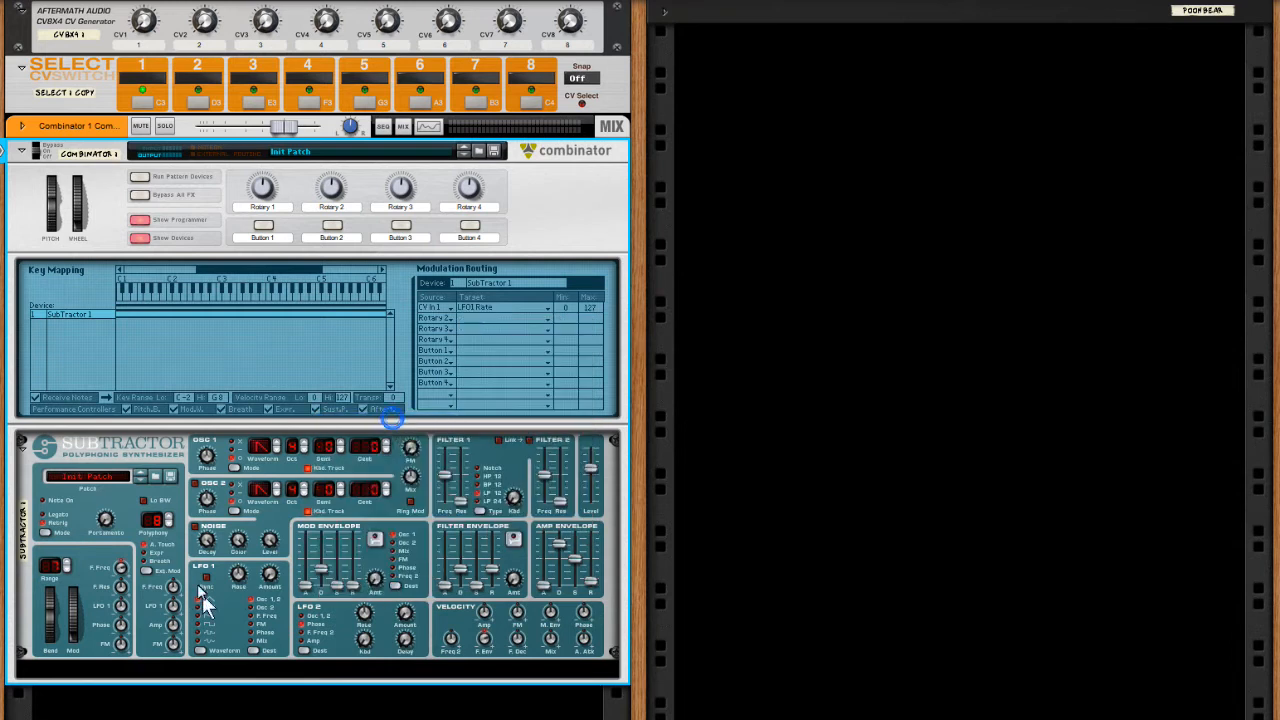
- Enable sync for the SubTractor's LFO 1 and turn its rate knob up and down through the synced values
left_click_drag(240, 590, 234, 546)
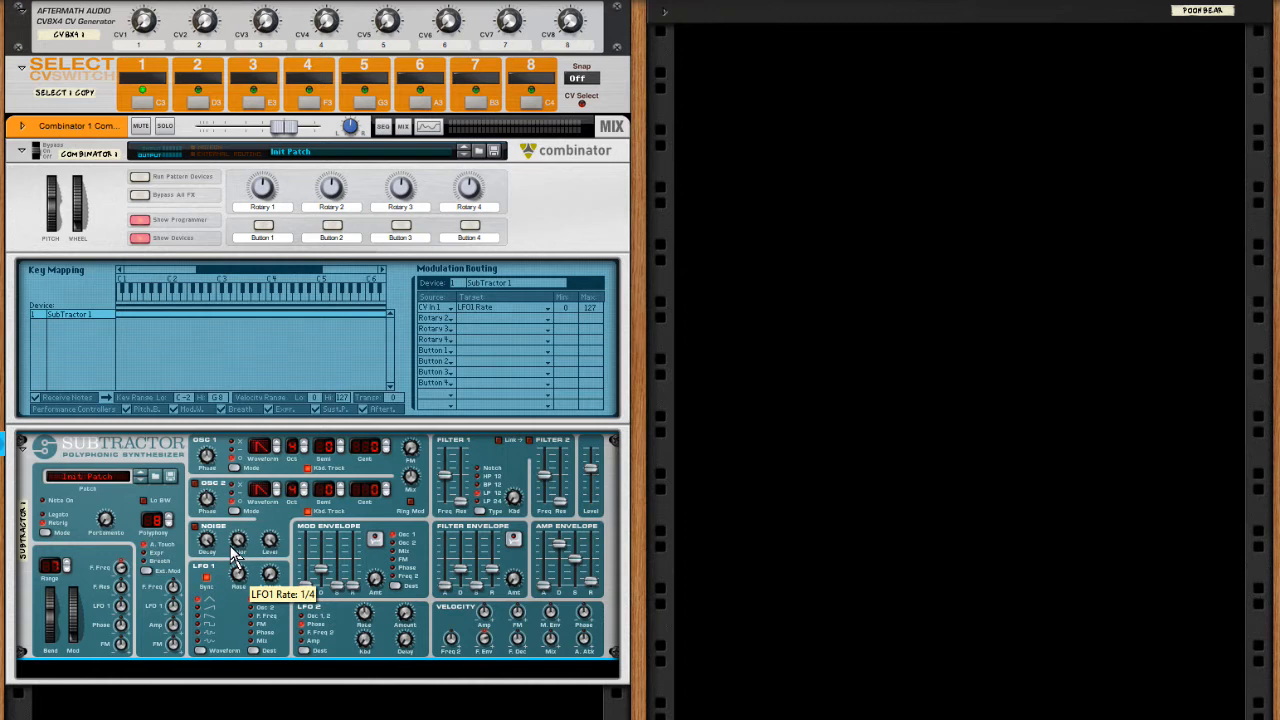
left_click_drag(233, 549, 235, 442)
left_click_drag(228, 498, 233, 572)
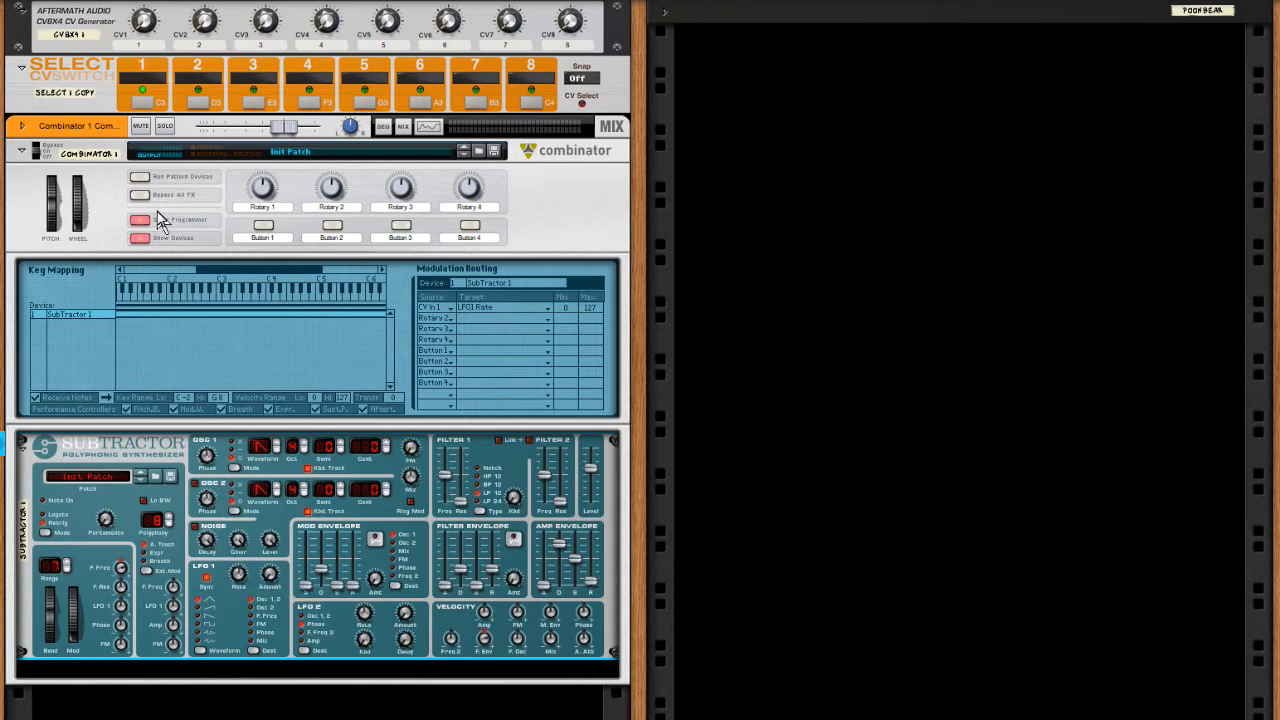
- View the available Snap options of the Select CV switch without choosing one
left_click(28, 40)
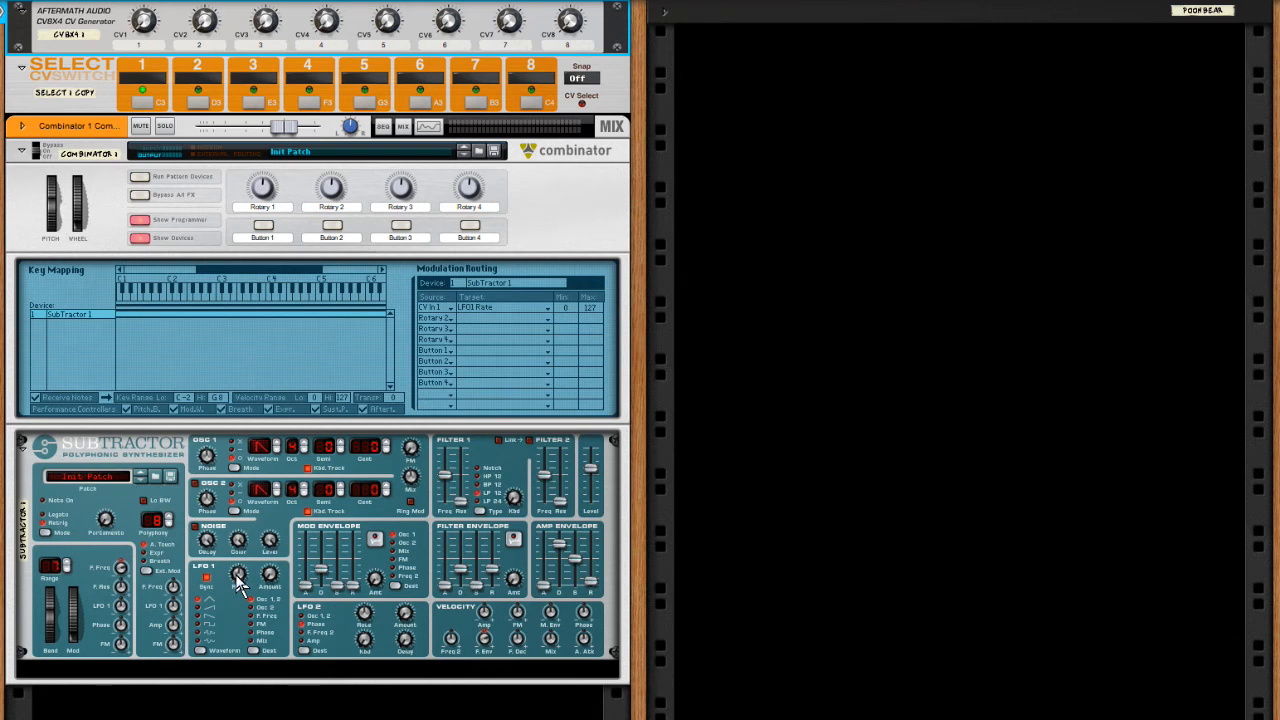
mouse_move(240, 584)
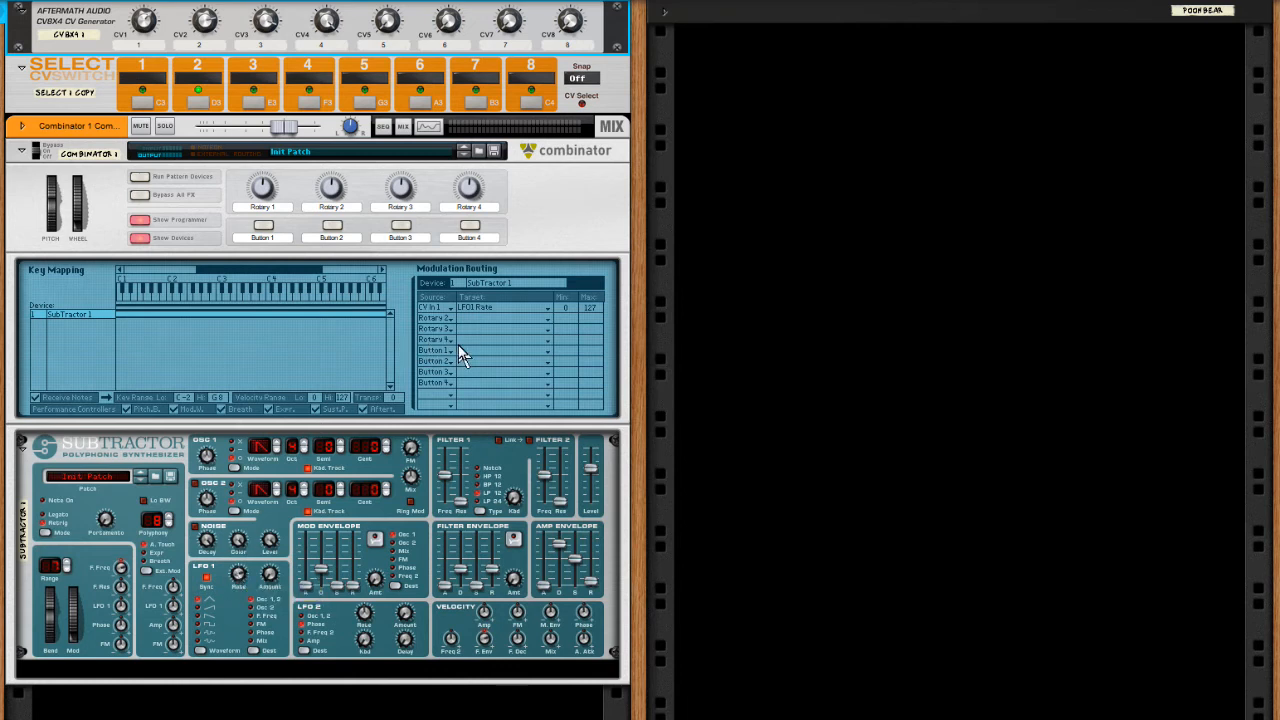
left_click(584, 80)
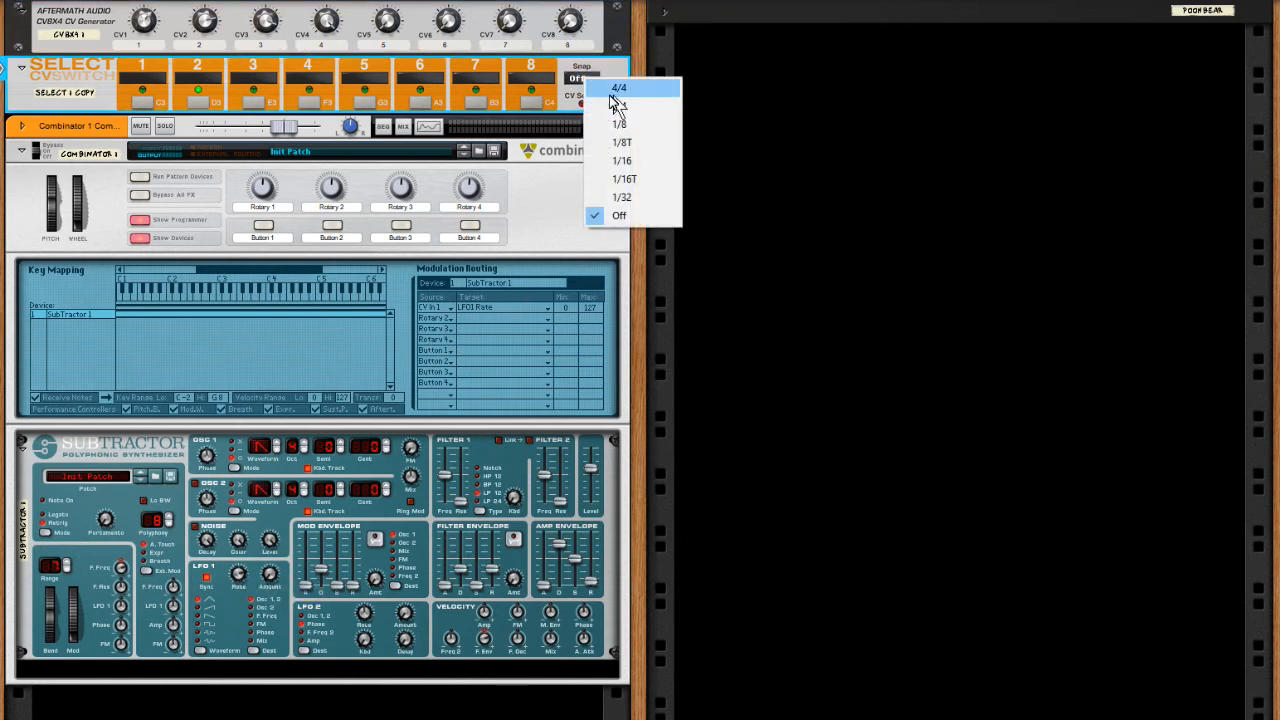
left_click(564, 93)
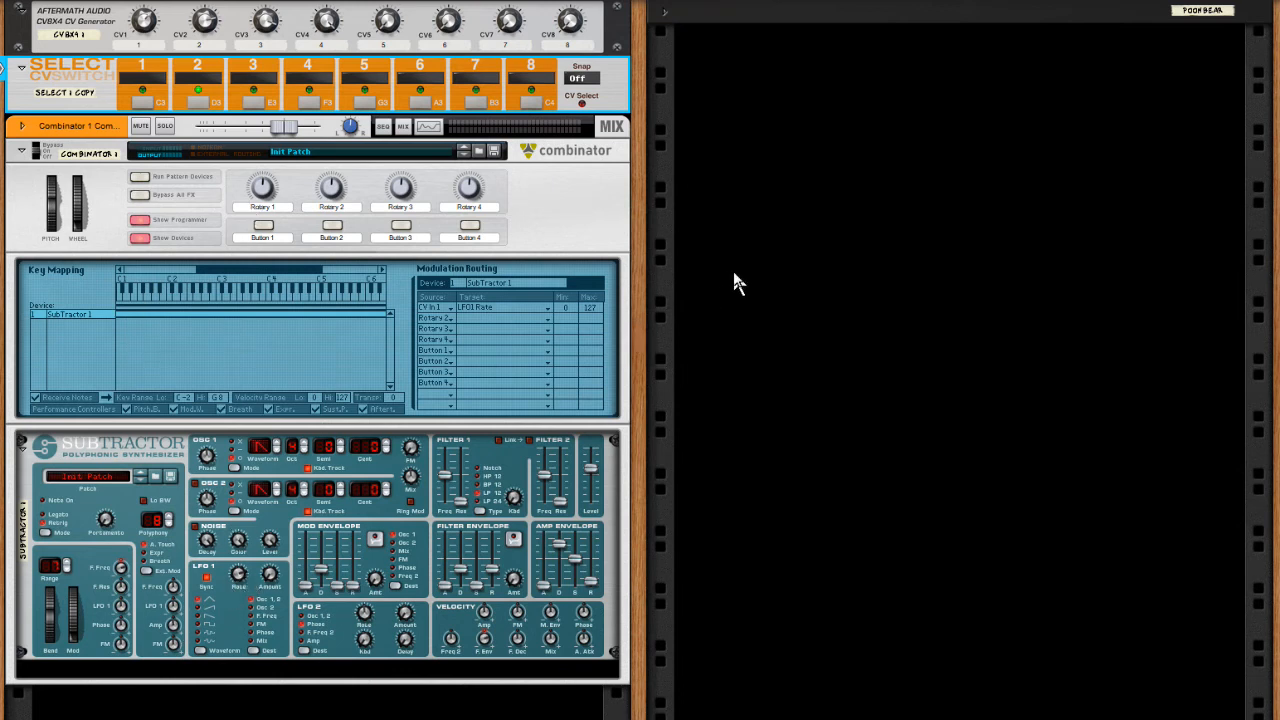
- Add an External MIDI Instrument to the empty rack column and set its output to loopMIDI Port
right_click(771, 177)
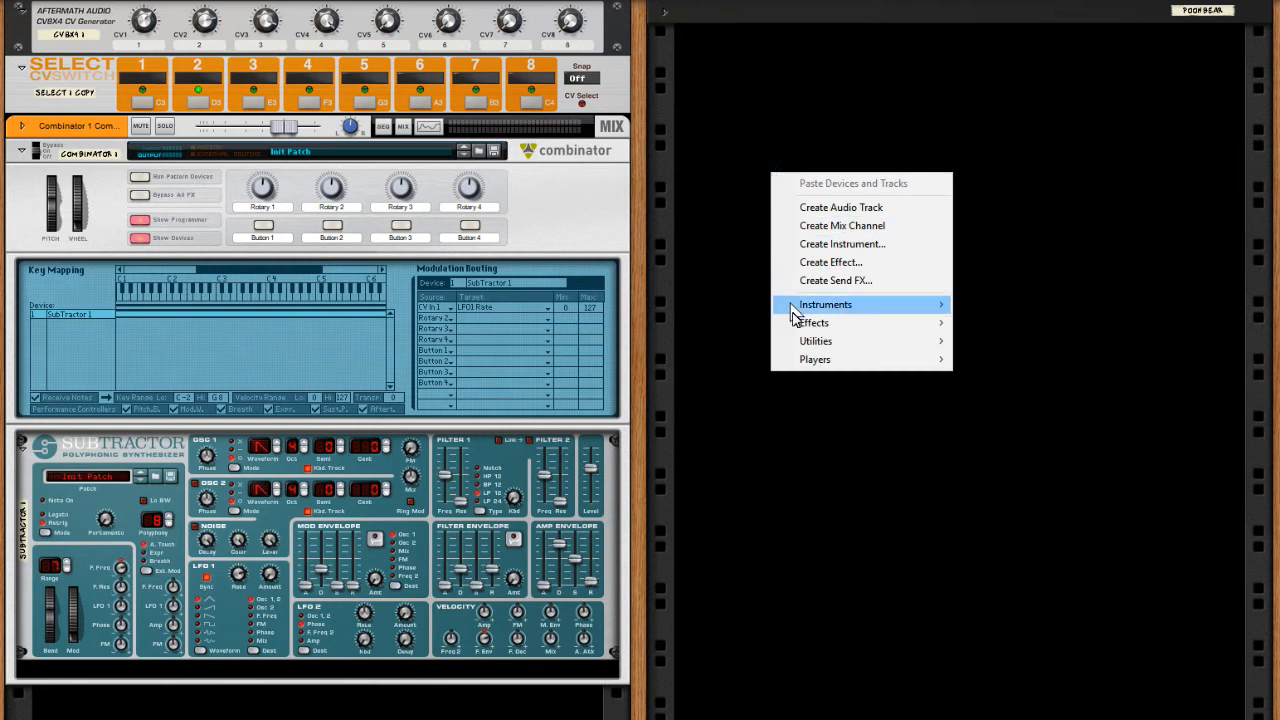
mouse_move(804, 308)
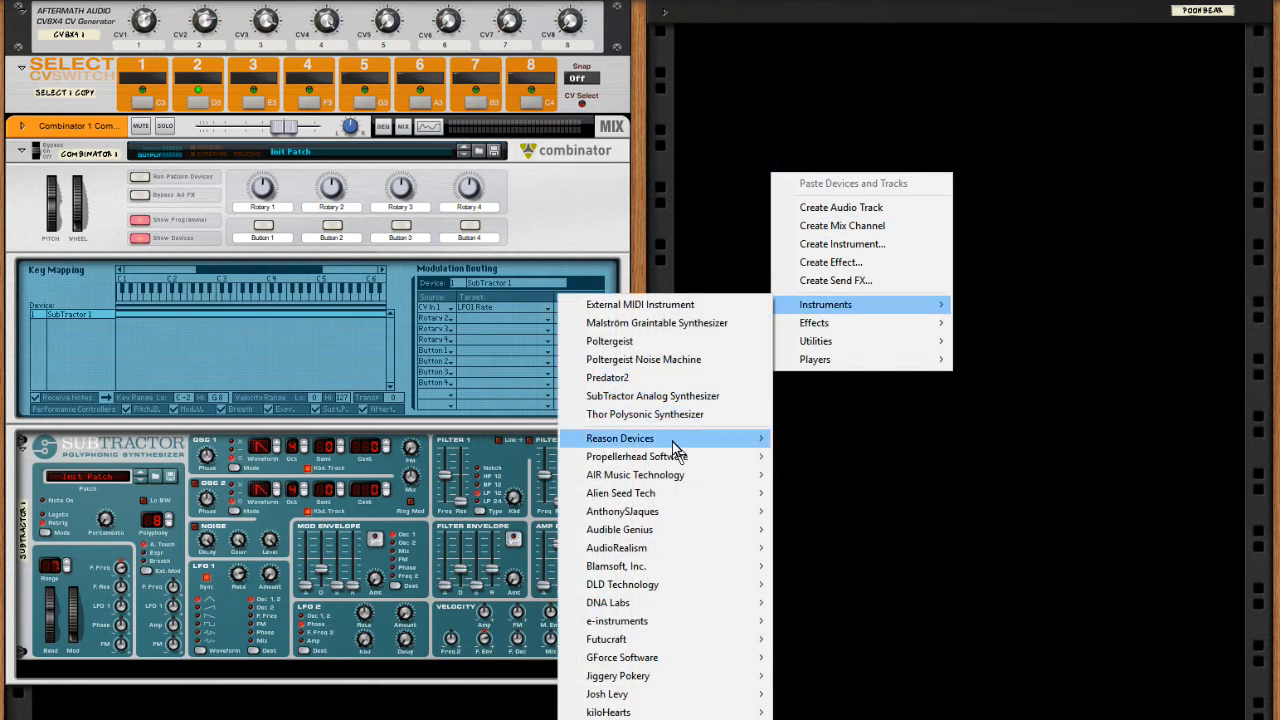
mouse_move(677, 449)
left_click(437, 668)
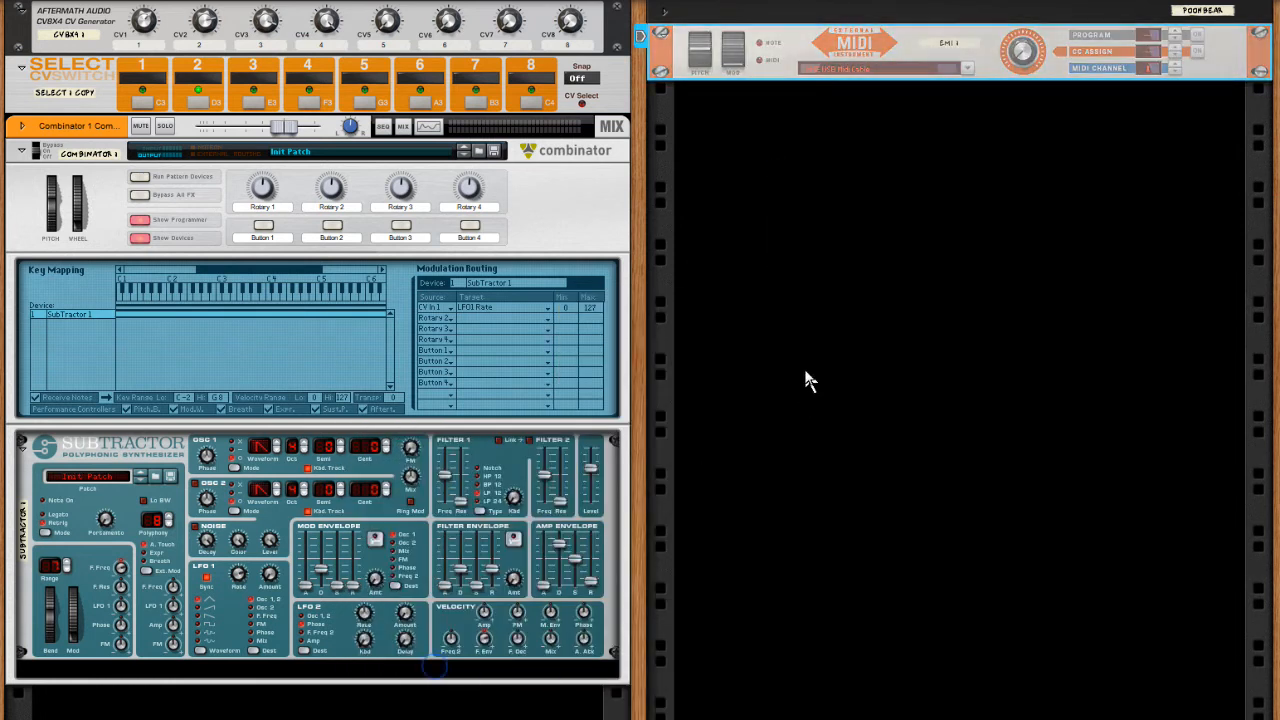
left_click(967, 68)
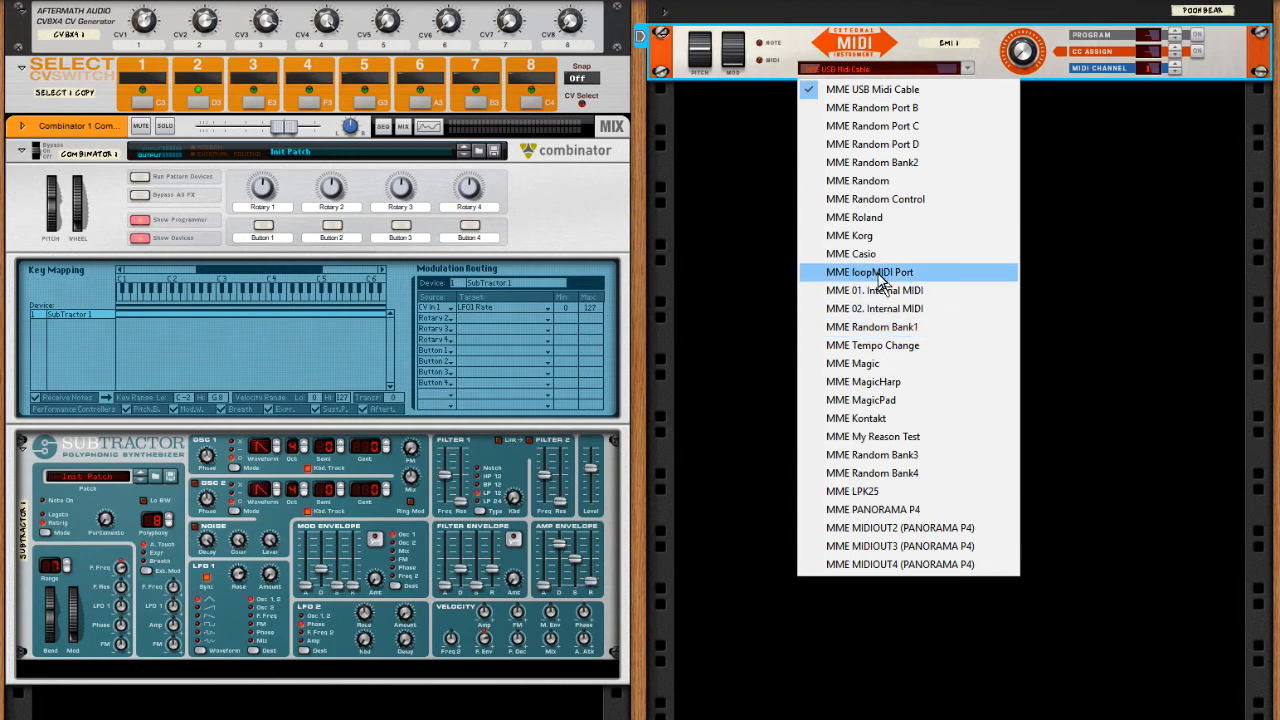
left_click(878, 272)
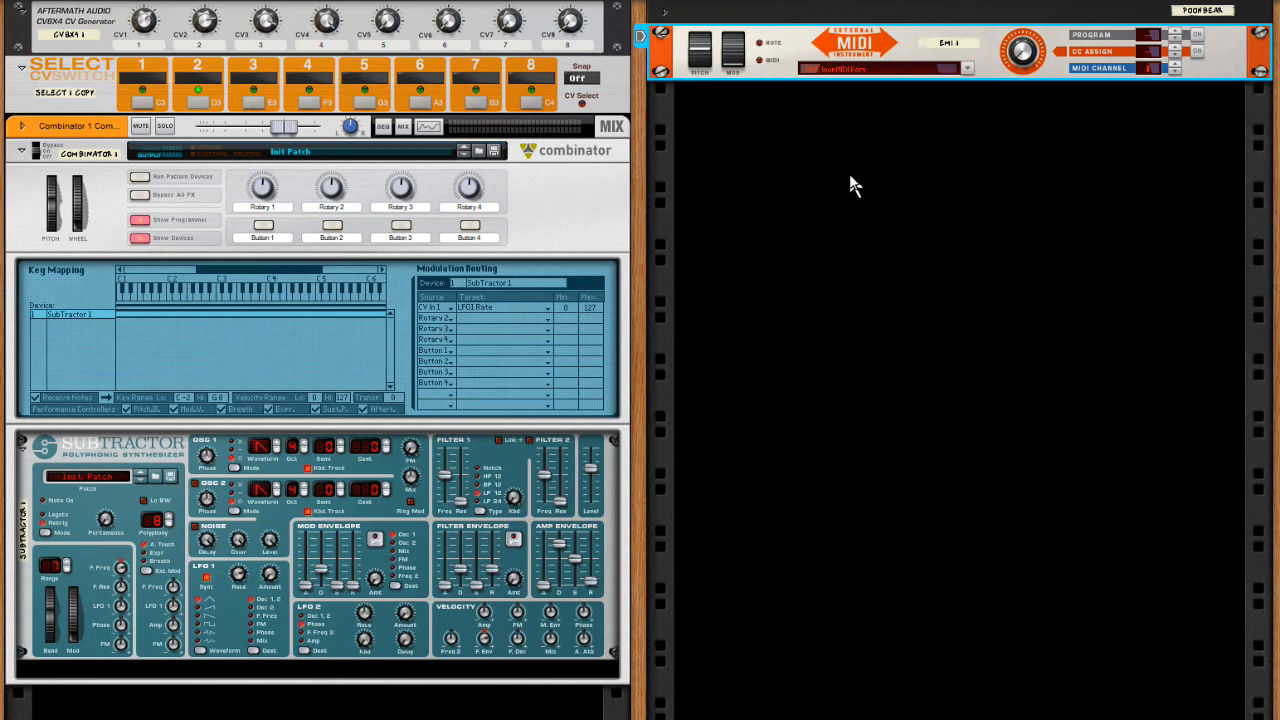
- Reroute the Select CV cable from programmer CV 1 to the External MIDI Instrument's assignable CC input, and turn on CC Assign
key("Tab")
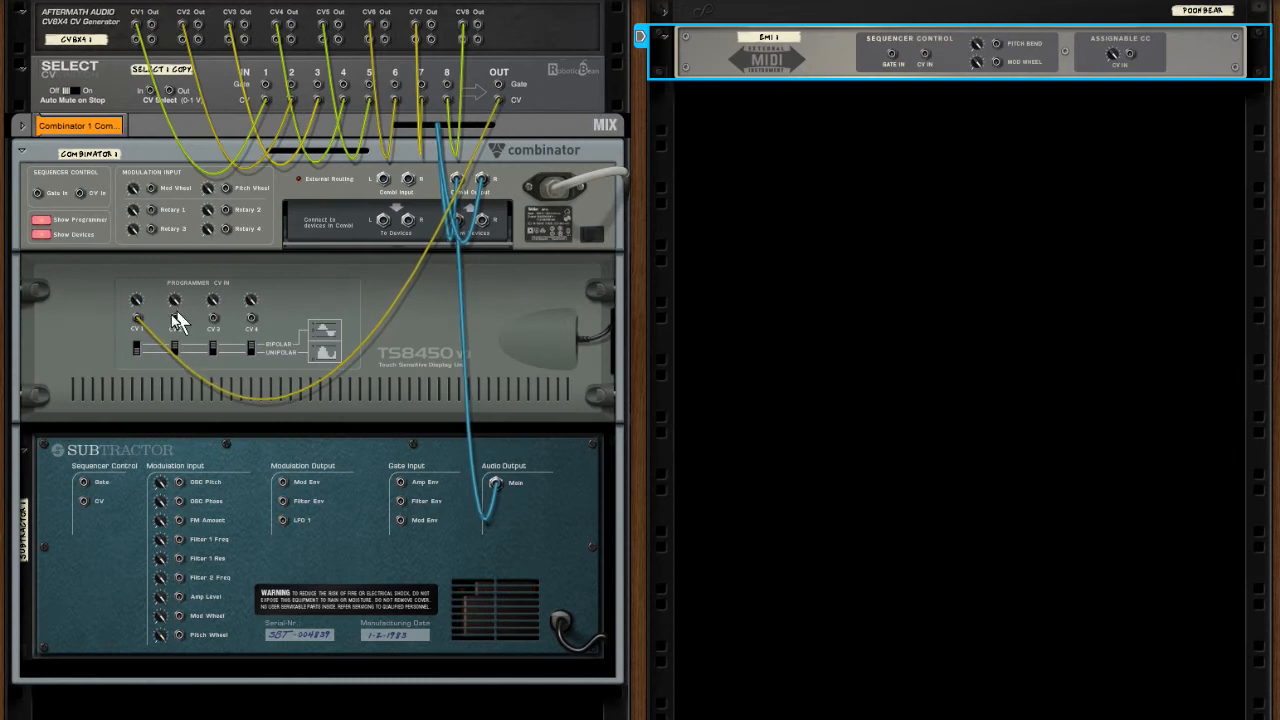
left_click_drag(136, 320, 1131, 53)
key("Tab")
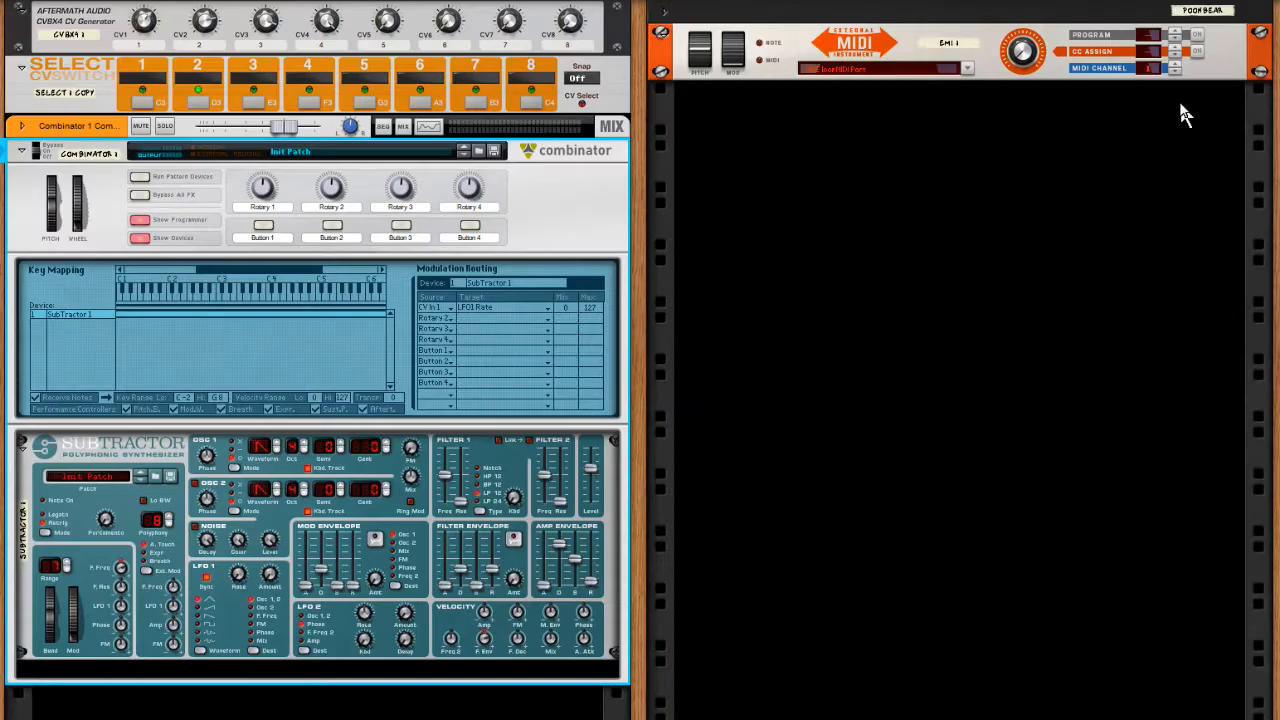
left_click(1197, 51)
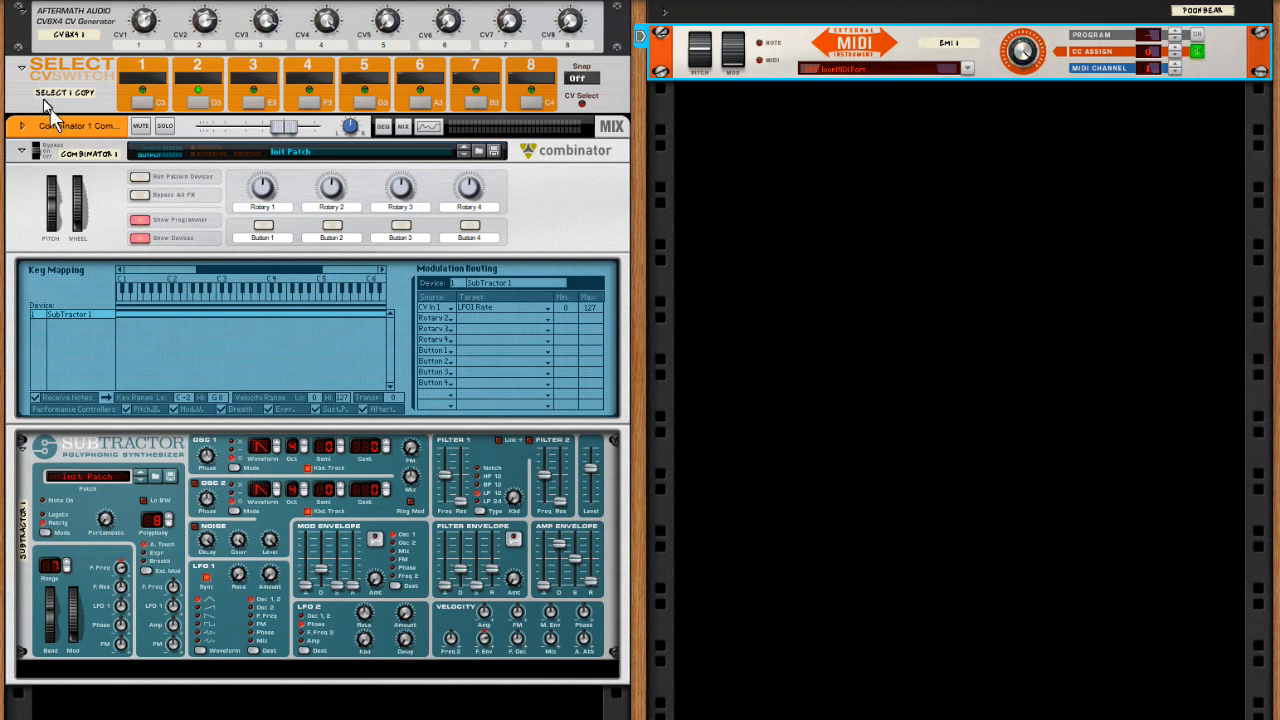
- Map a remote override for the SubTractor's LFO1 Rate to control CC 00 on loopMIDI Port MIDI Control
right_click(238, 576)
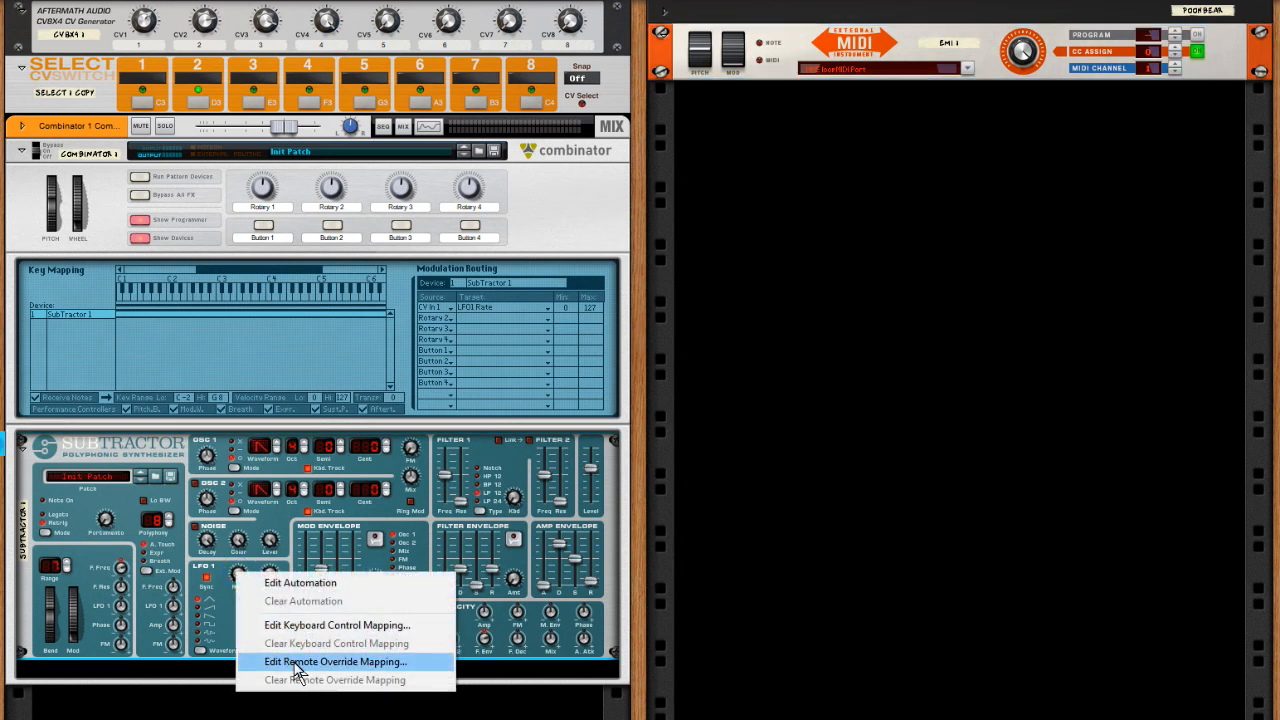
left_click(297, 663)
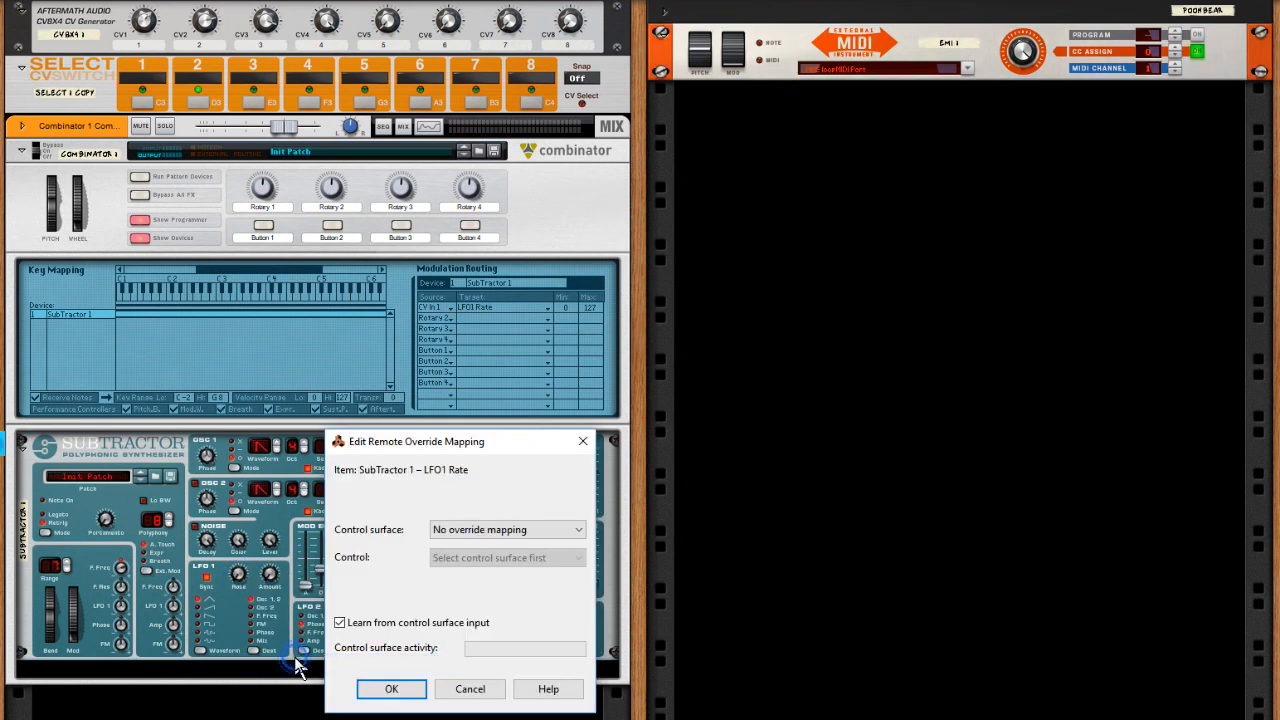
left_click(465, 532)
left_click(458, 598)
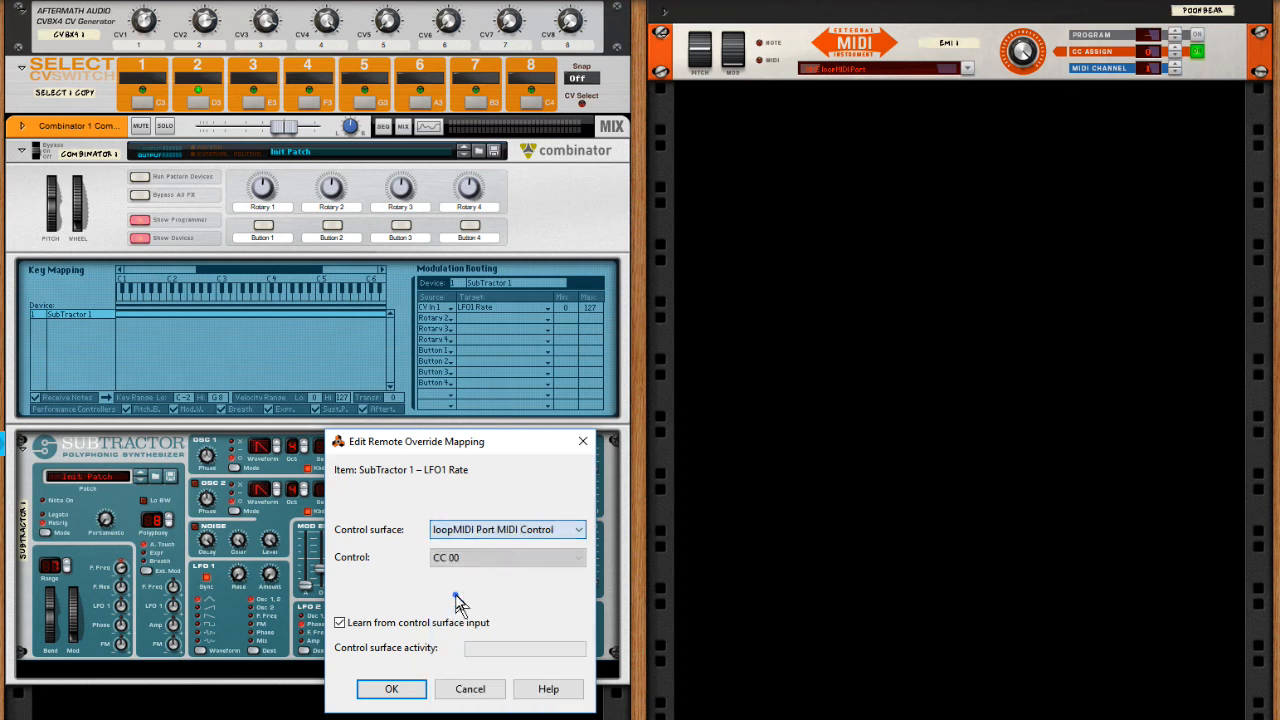
left_click(395, 689)
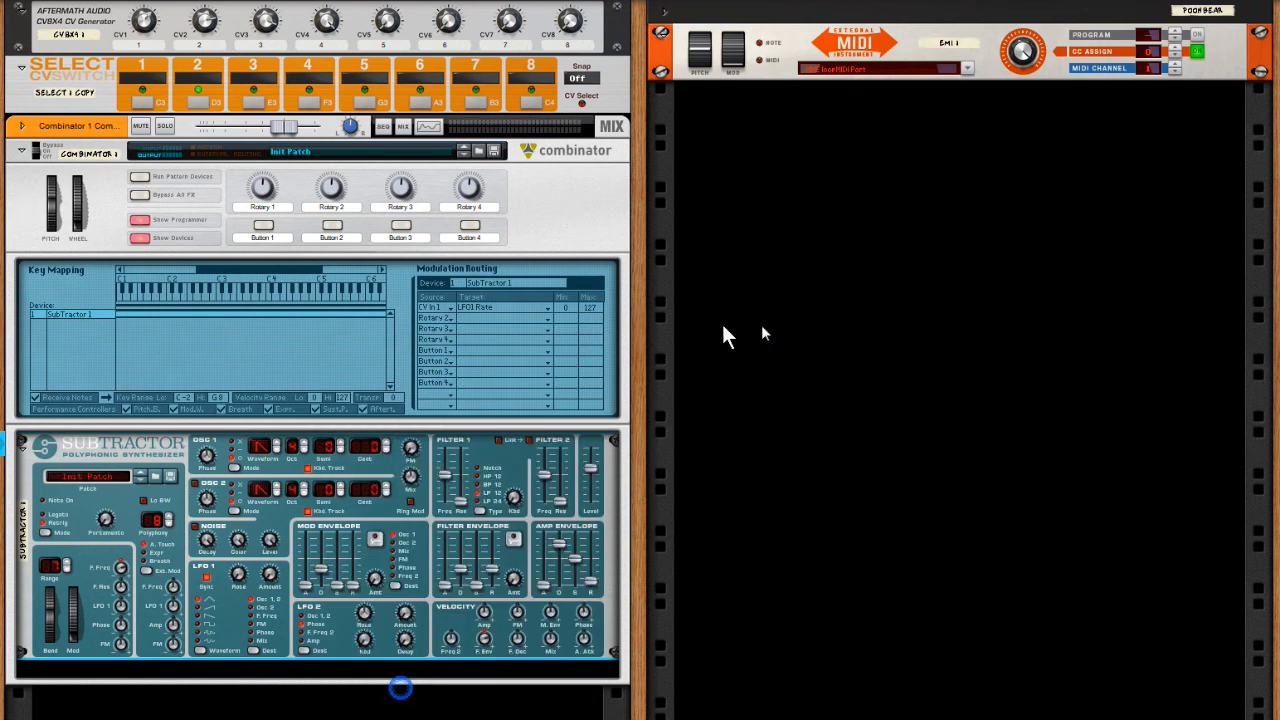
- Test the LFO1 Rate mapping by switching Select among its CV channels, including 4 and 3, ending on channel 1
left_click(1021, 55)
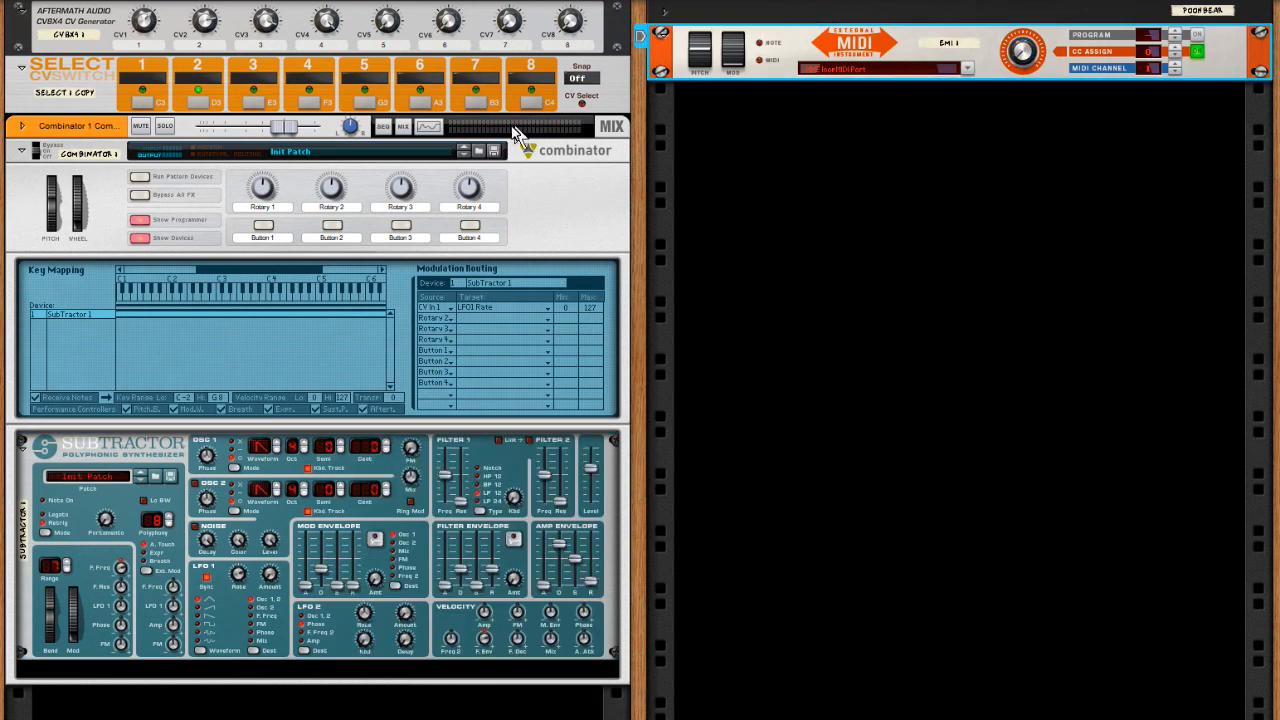
left_click(143, 101)
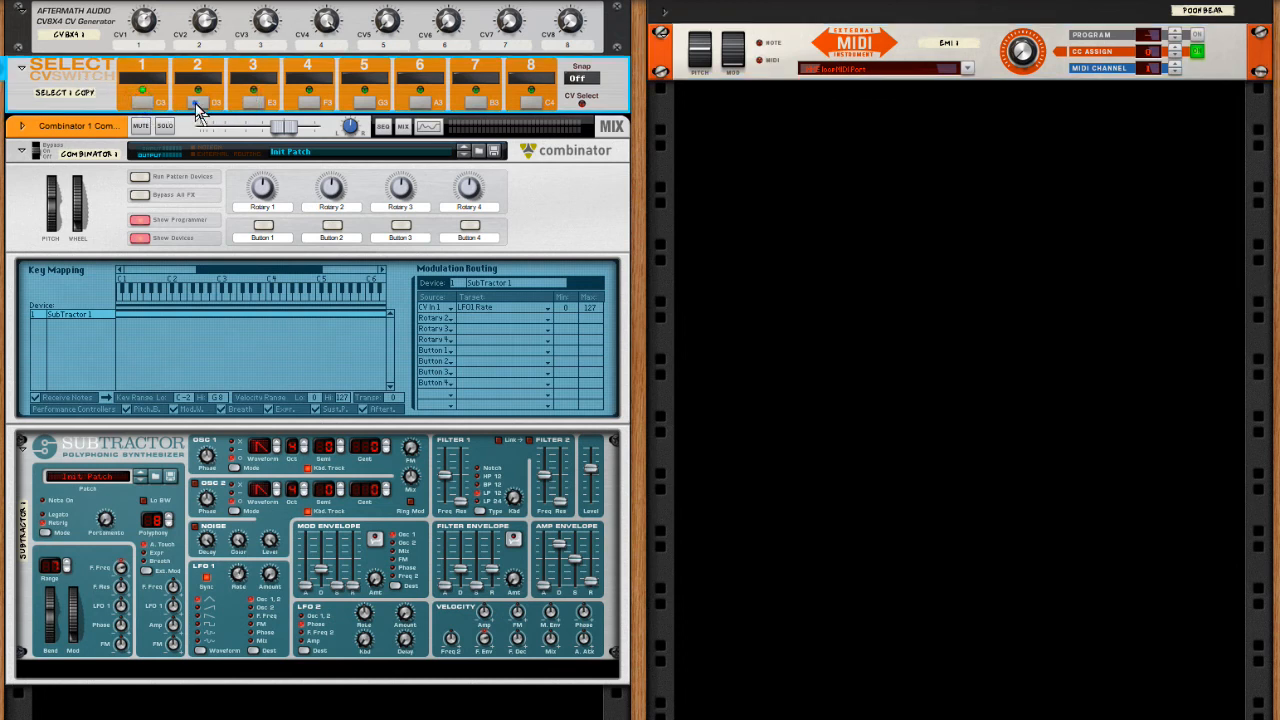
left_click(303, 101)
left_click(252, 103)
left_click(141, 101)
left_click(139, 97)
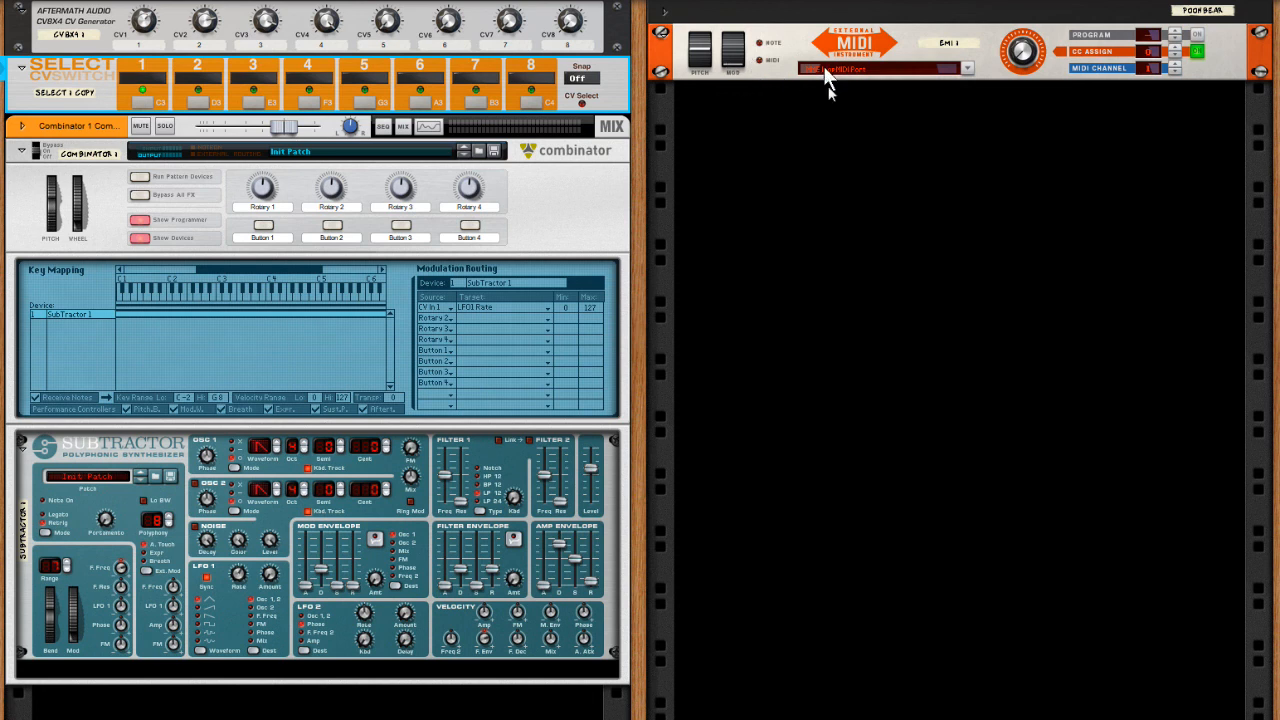